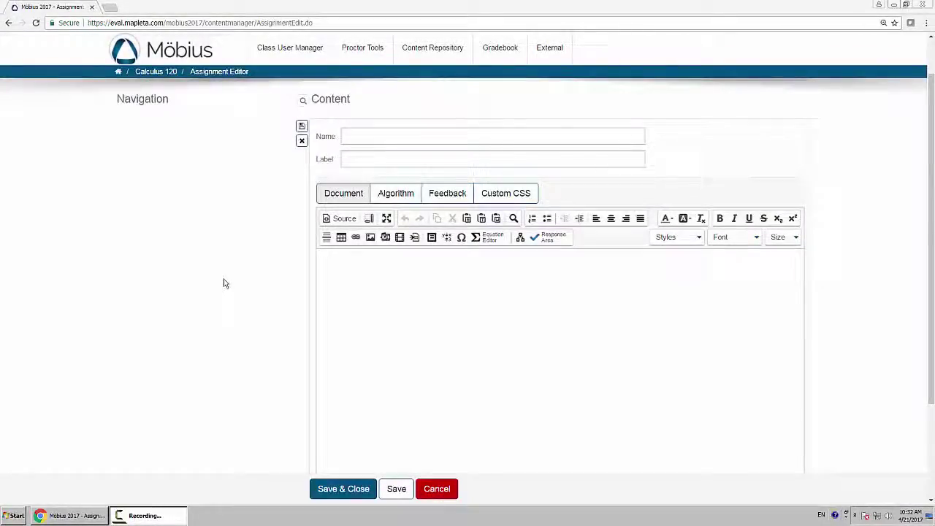
Name the question "MC Question" and write the prompt "The derivative of 8x^2 is:", with 8x^2 inserted as an equation.
{"action": "left_click", "coordinate": [372, 132]}
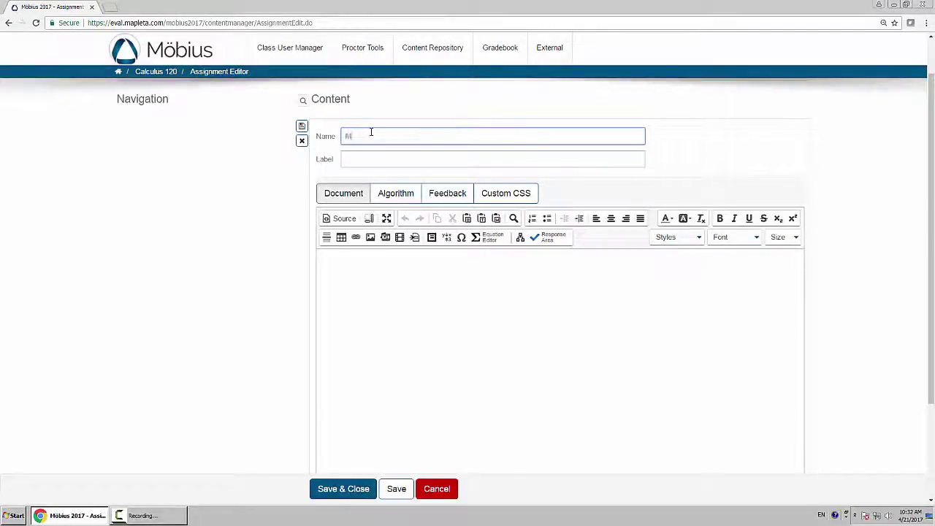
{"action": "type", "text": "MC Question"}
{"action": "left_click", "coordinate": [385, 296]}
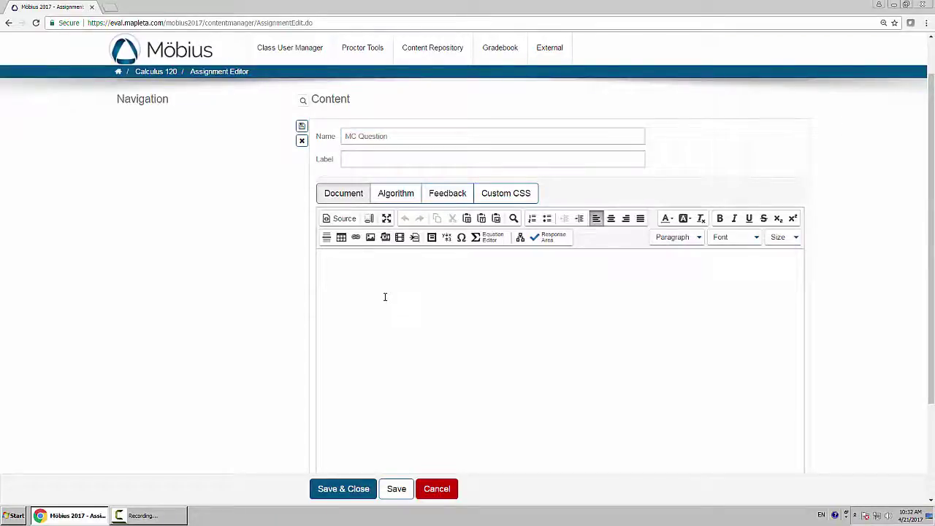
{"action": "type", "text": "The derivative of"}
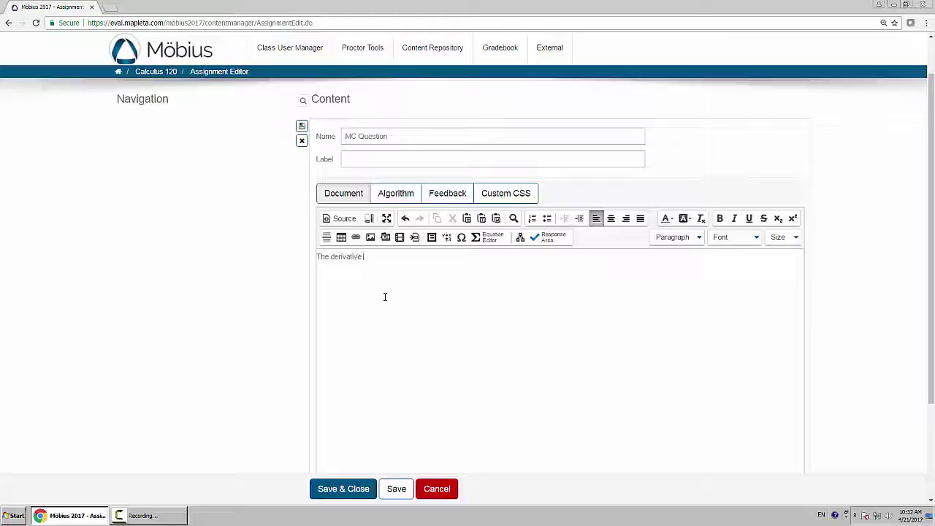
{"action": "left_click", "coordinate": [491, 238]}
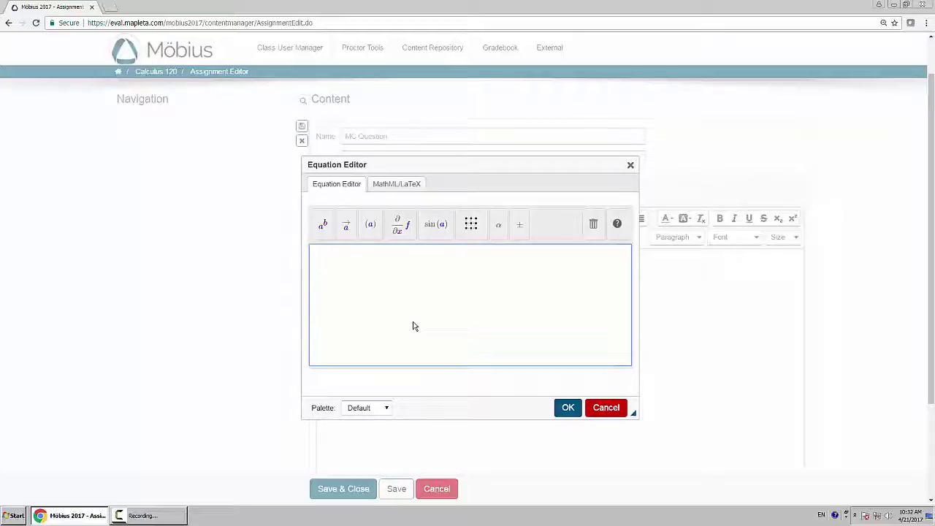
{"action": "type", "text": "8x^2"}
{"action": "left_click", "coordinate": [566, 408]}
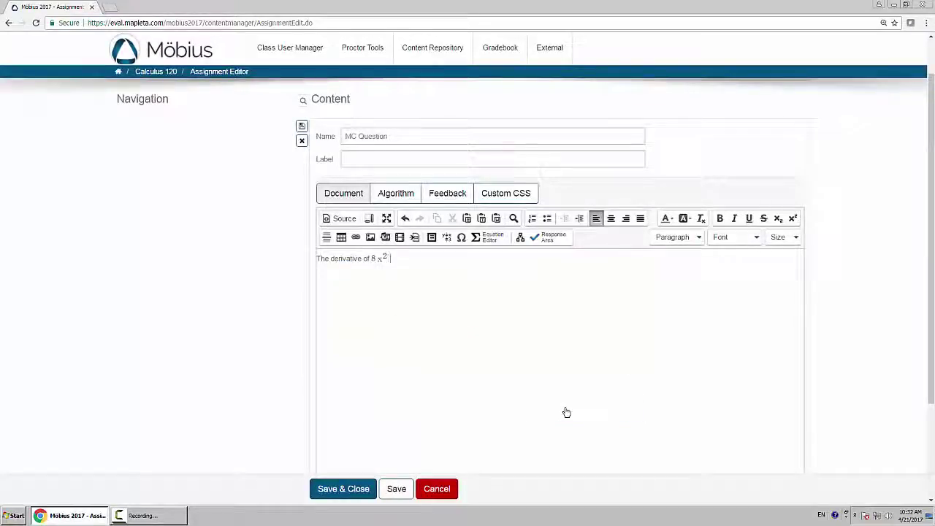
{"action": "type", "text": "is:"}
{"action": "key", "text": "Return"}
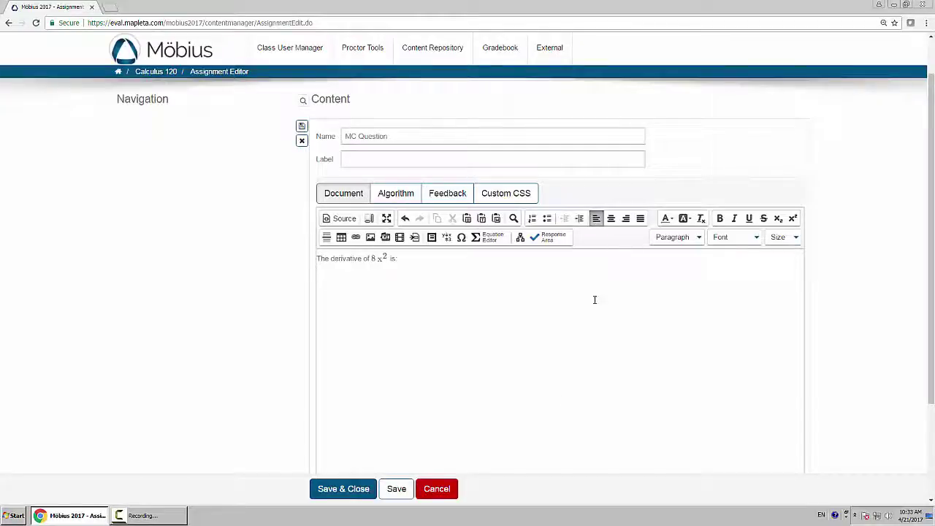
Insert a Multiple Choice response area below the prompt and enable shuffling of its choices.
{"action": "left_click", "coordinate": [557, 239]}
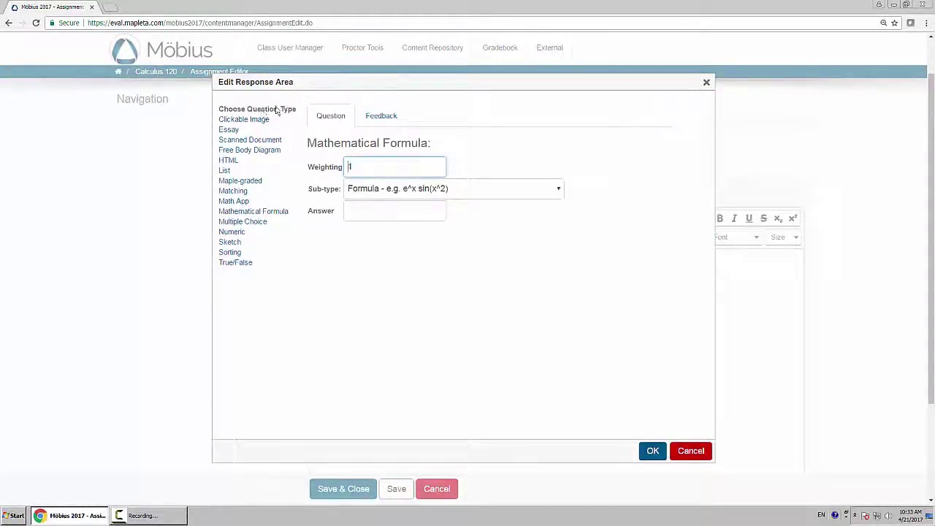
{"action": "left_click", "coordinate": [251, 221]}
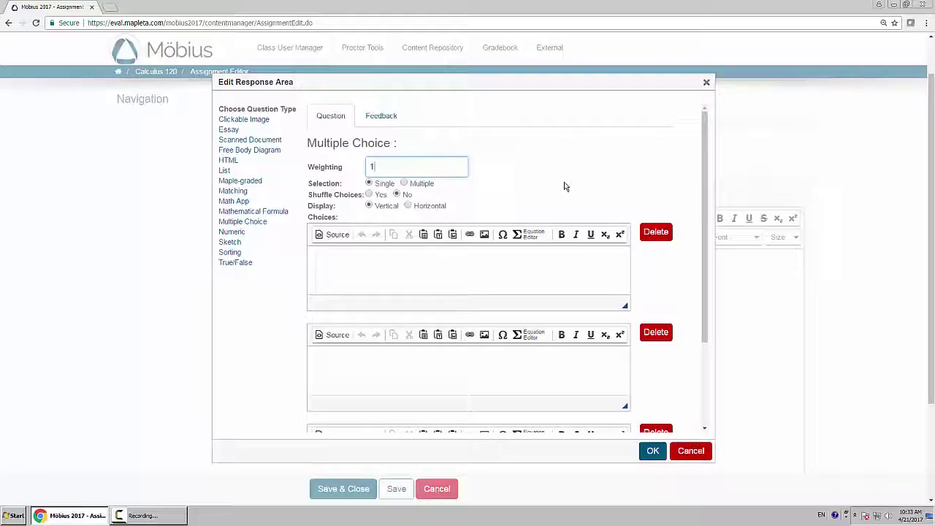
{"action": "left_click", "coordinate": [369, 195]}
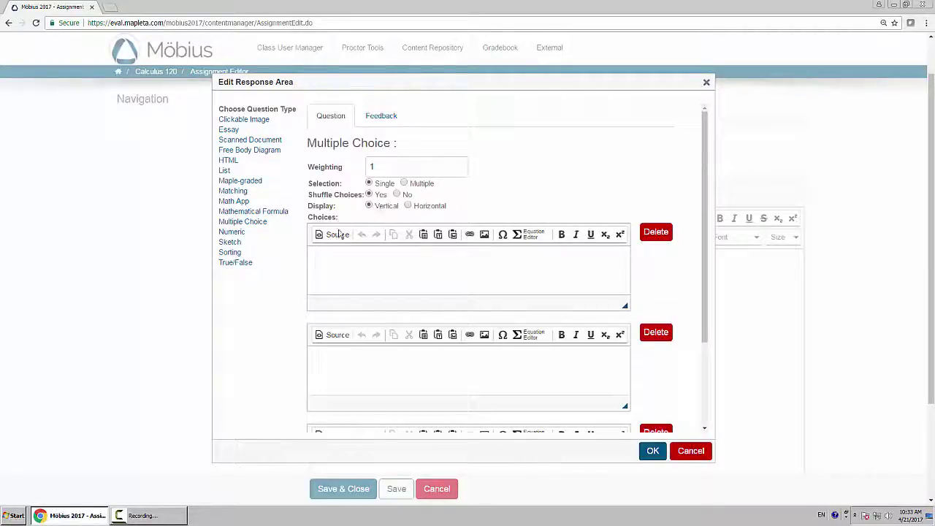
Delete the first blank answer choice and add two new blank choices.
{"action": "scroll", "coordinate": [282, 284], "scroll_direction": "down", "scroll_amount": 2}
{"action": "scroll", "coordinate": [283, 285], "scroll_direction": "down", "scroll_amount": 2}
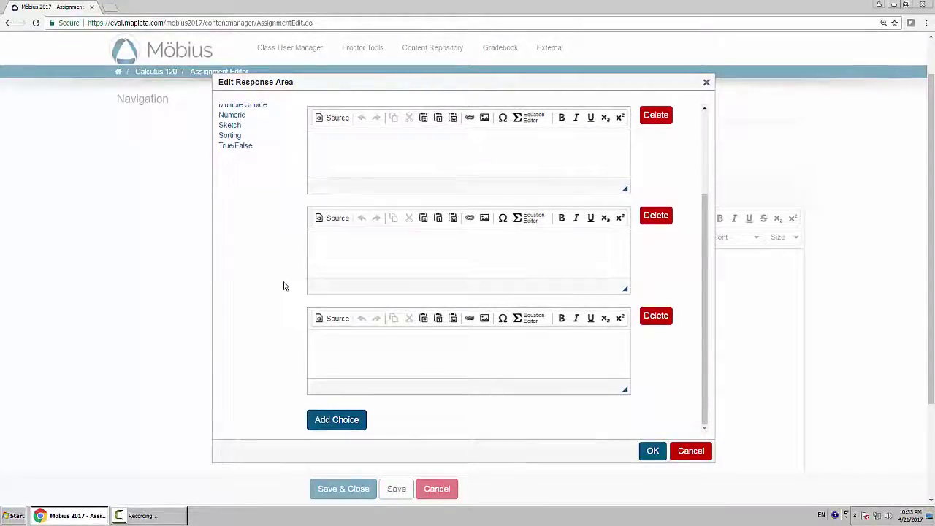
{"action": "scroll", "coordinate": [282, 285], "scroll_direction": "up", "scroll_amount": 2}
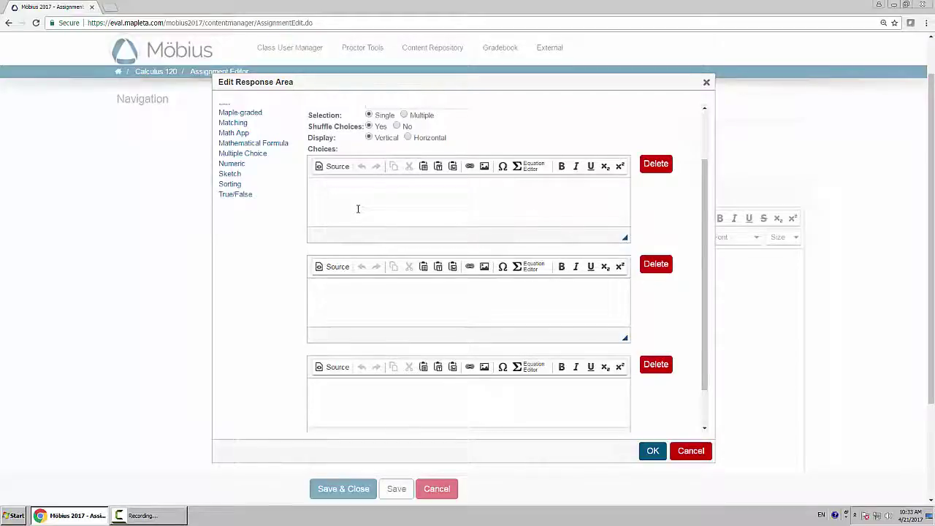
{"action": "left_click", "coordinate": [358, 209]}
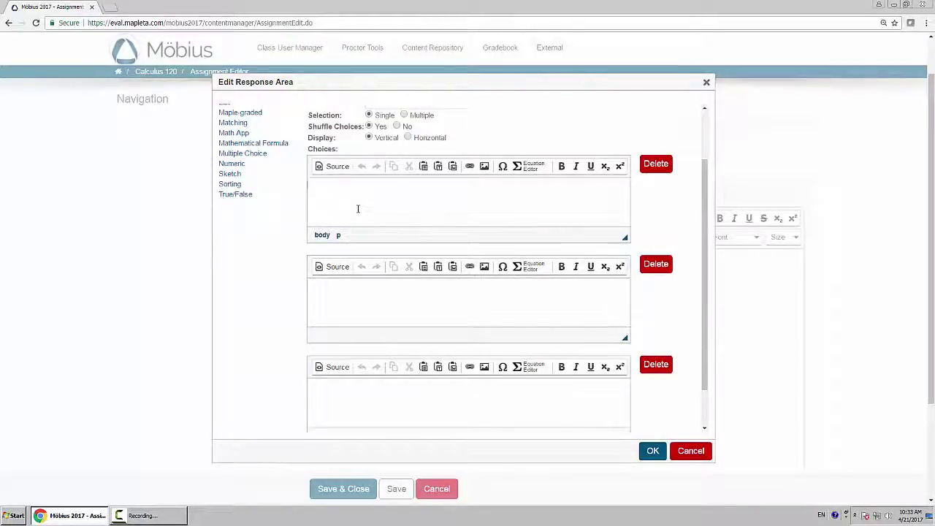
{"action": "left_click", "coordinate": [661, 164]}
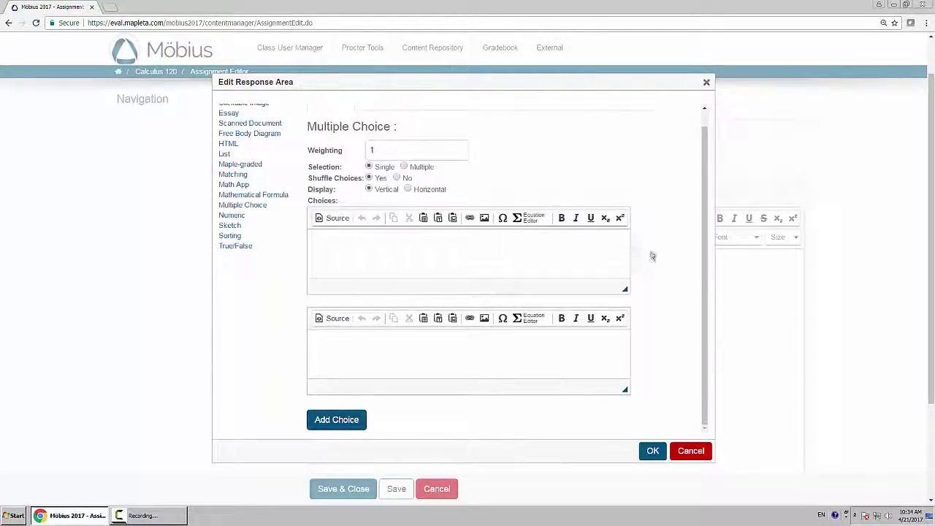
{"action": "left_click", "coordinate": [341, 420]}
{"action": "left_click", "coordinate": [356, 420]}
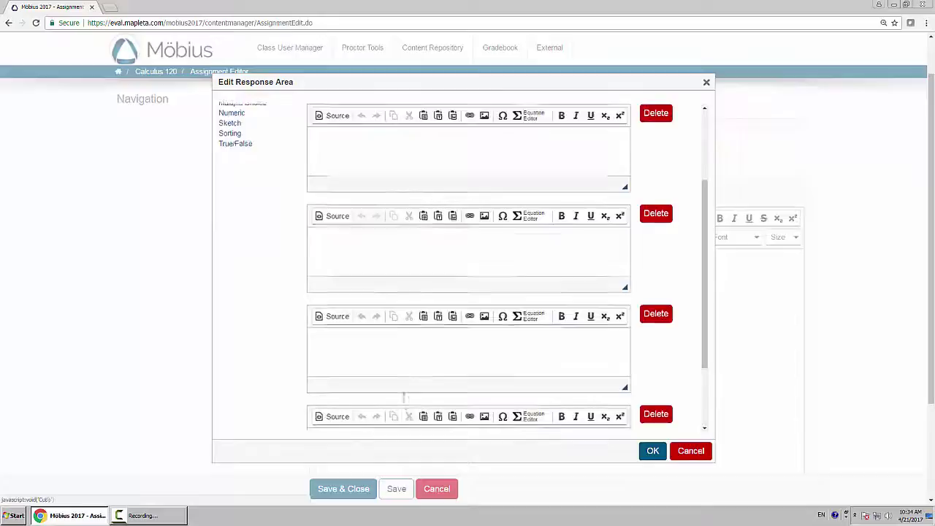
Enter the equation 16x as the first answer choice.
{"action": "scroll", "coordinate": [404, 387], "scroll_direction": "up", "scroll_amount": 3}
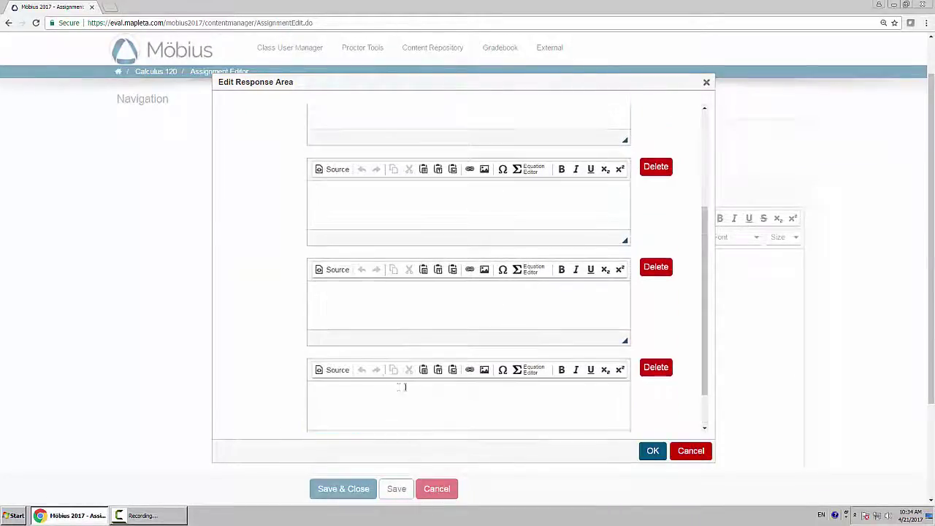
{"action": "left_click", "coordinate": [365, 208]}
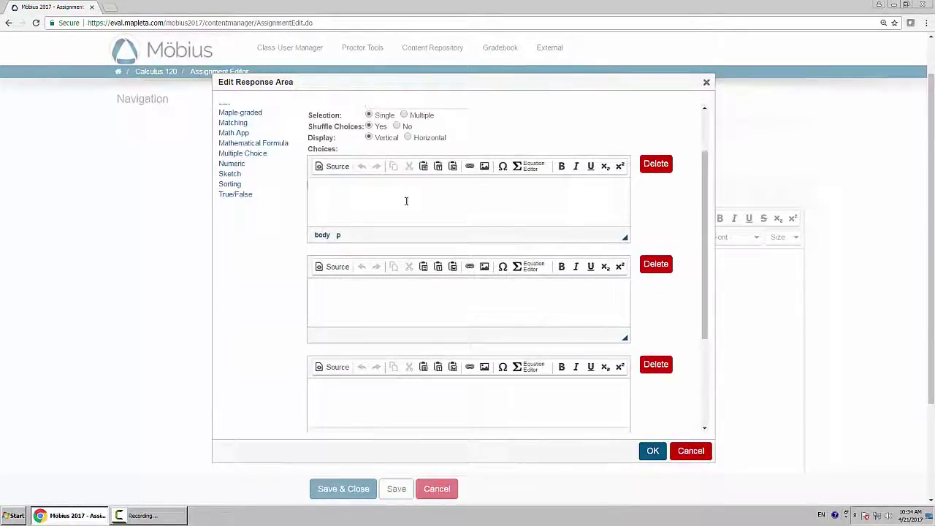
{"action": "left_click", "coordinate": [531, 167]}
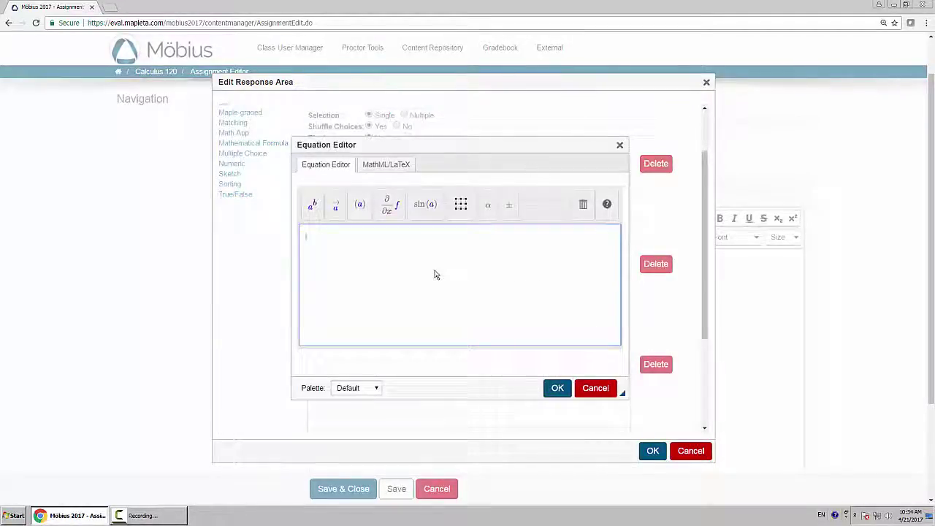
{"action": "type", "text": "16x"}
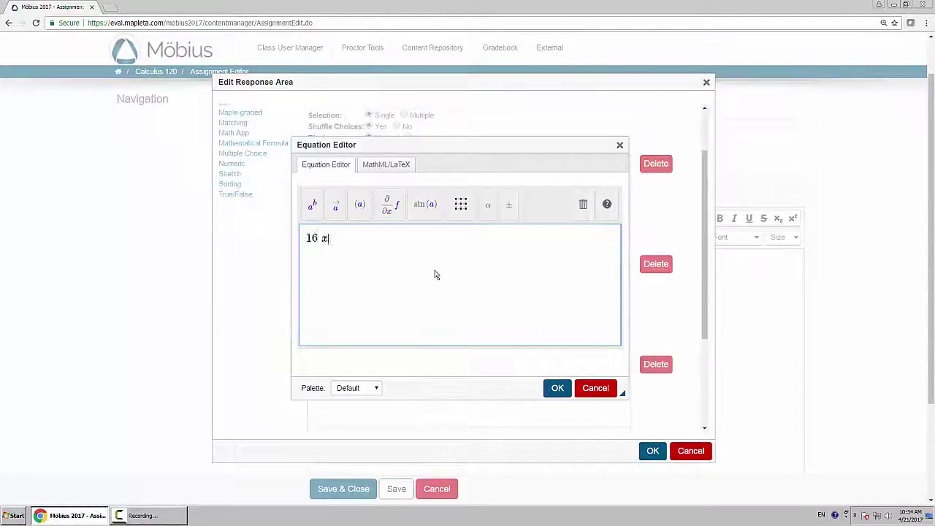
{"action": "left_click", "coordinate": [557, 388]}
Enter the equation 8x as the second answer choice.
{"action": "left_click", "coordinate": [403, 313]}
{"action": "scroll", "coordinate": [415, 309], "scroll_direction": "down", "scroll_amount": 3}
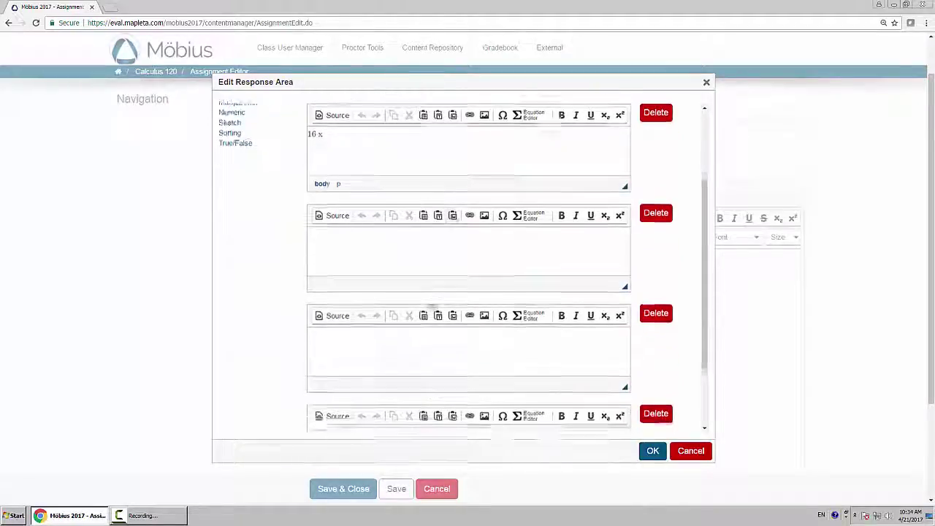
{"action": "left_click", "coordinate": [536, 170]}
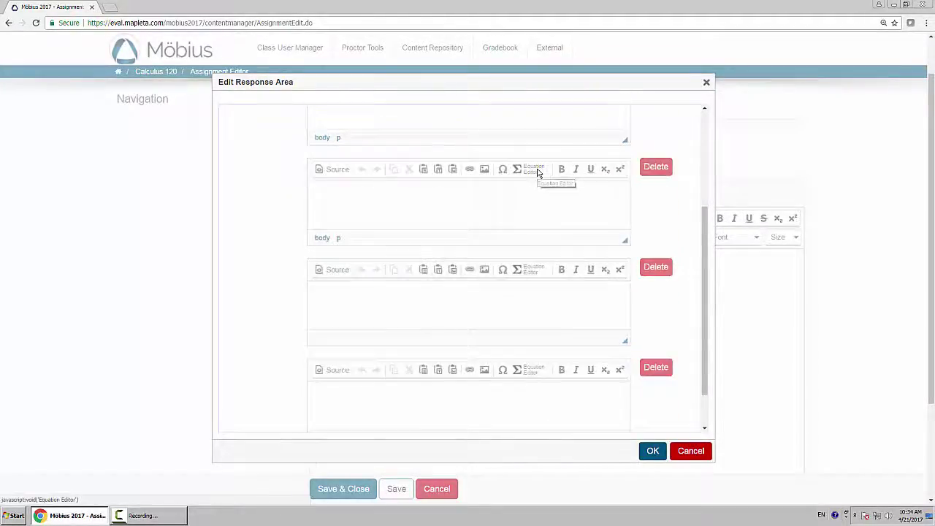
{"action": "left_click", "coordinate": [453, 288]}
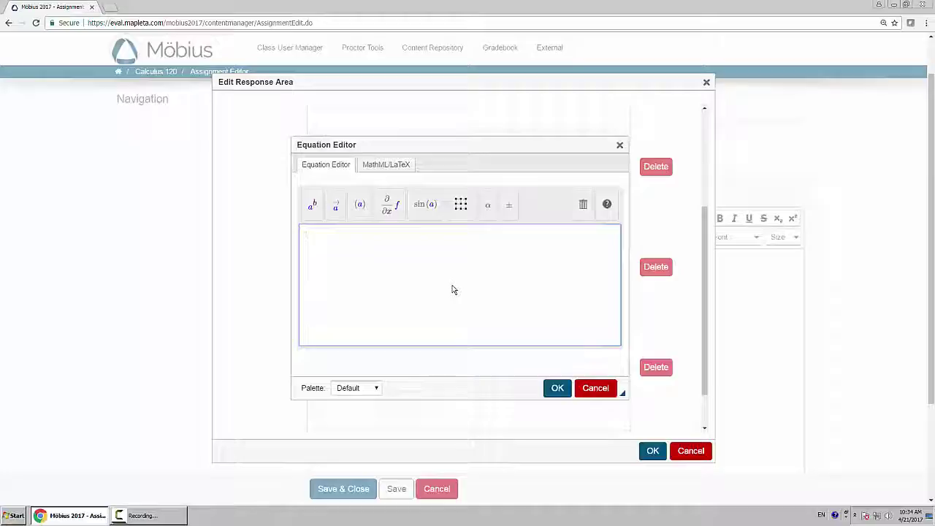
{"action": "type", "text": "8x"}
{"action": "left_click", "coordinate": [557, 389]}
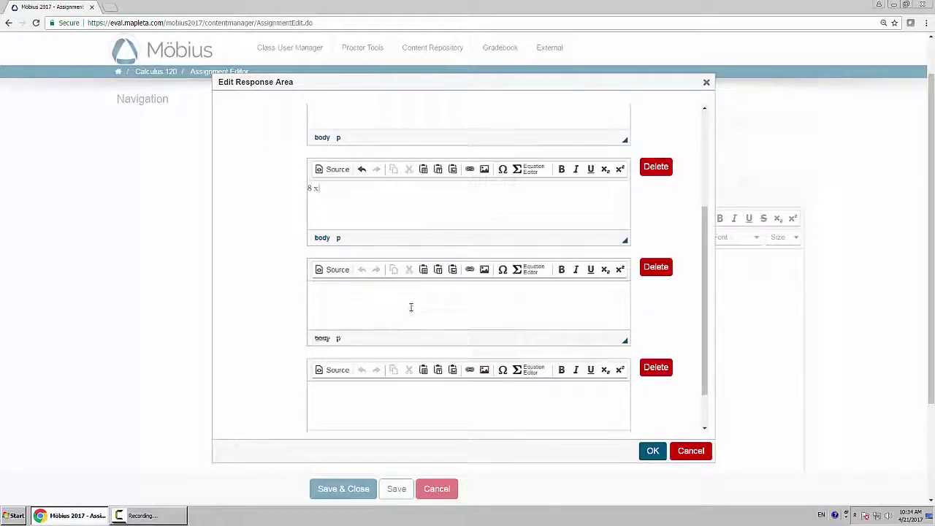
Enter the equation 2x^8 as the third answer choice.
{"action": "left_click", "coordinate": [532, 270]}
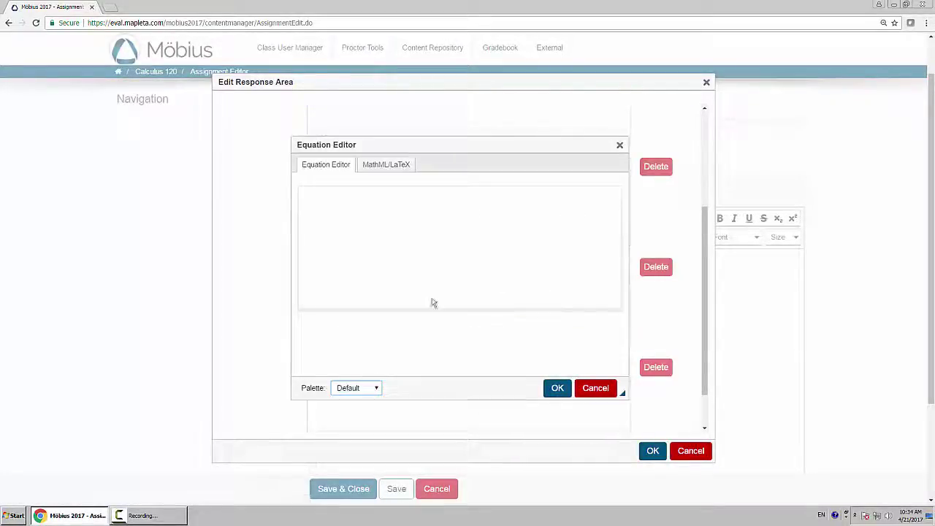
{"action": "type", "text": "2x"}
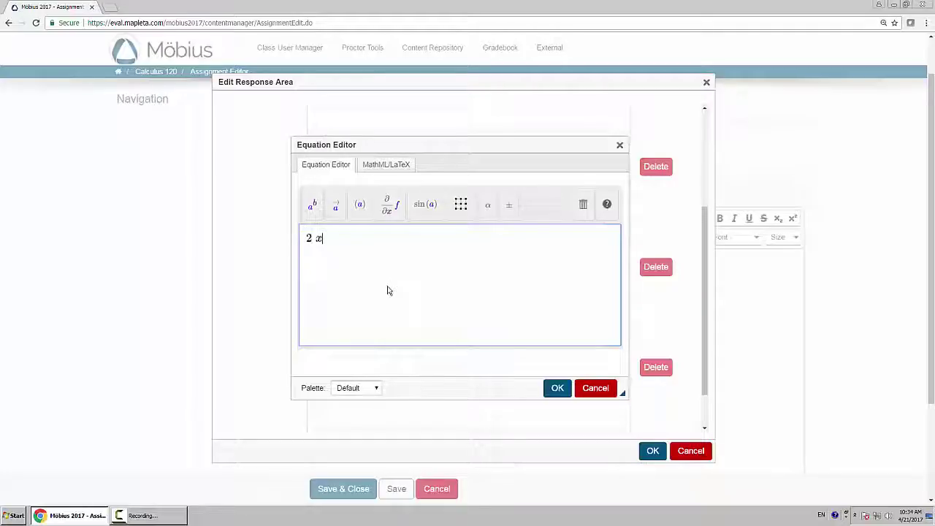
{"action": "type", "text": "^8"}
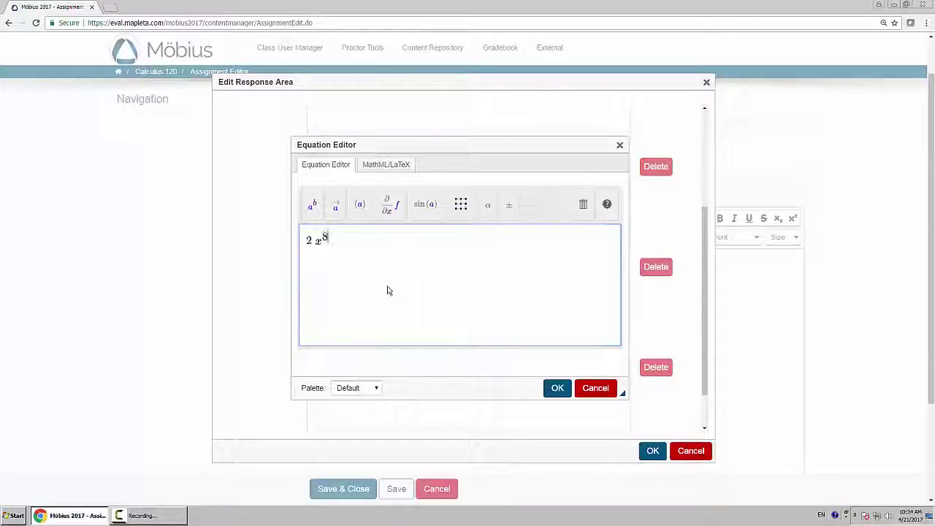
{"action": "left_click", "coordinate": [557, 388]}
Enter the equation 2x as the fourth answer choice.
{"action": "left_click", "coordinate": [533, 370]}
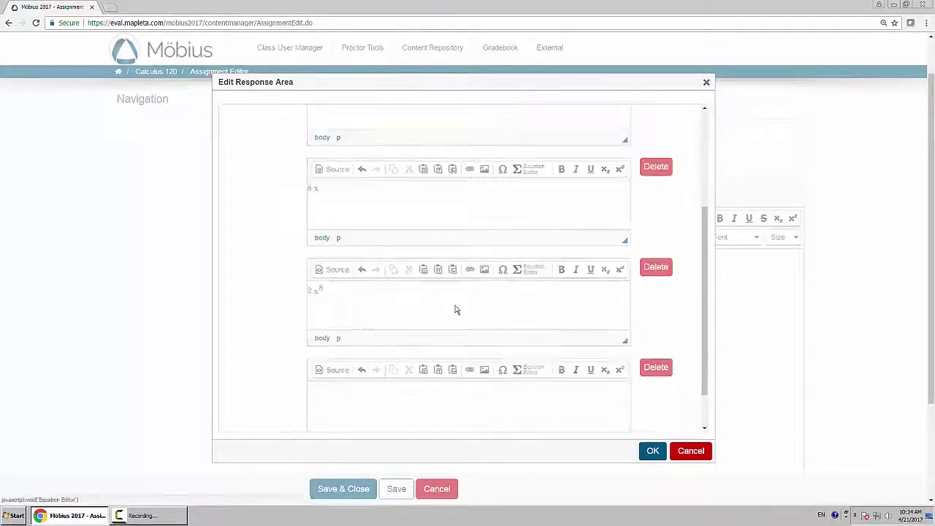
{"action": "type", "text": "2x"}
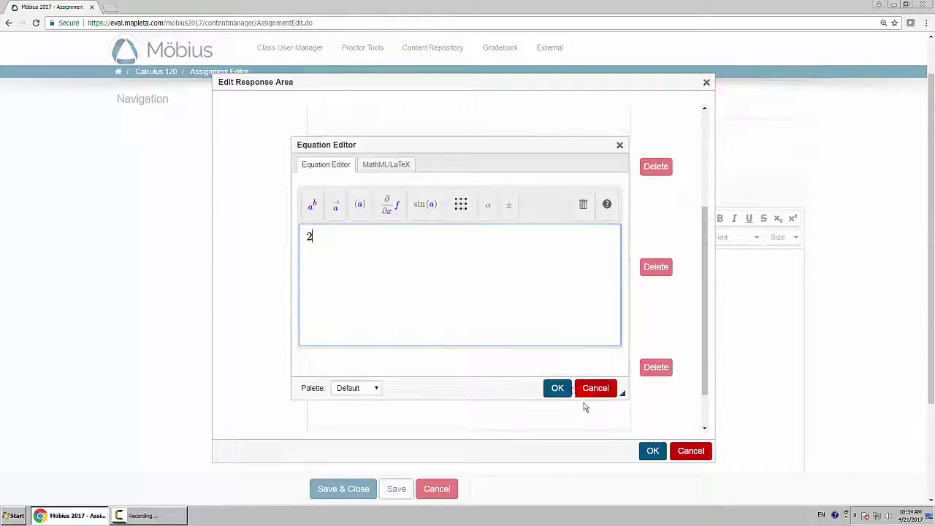
{"action": "left_click", "coordinate": [557, 388]}
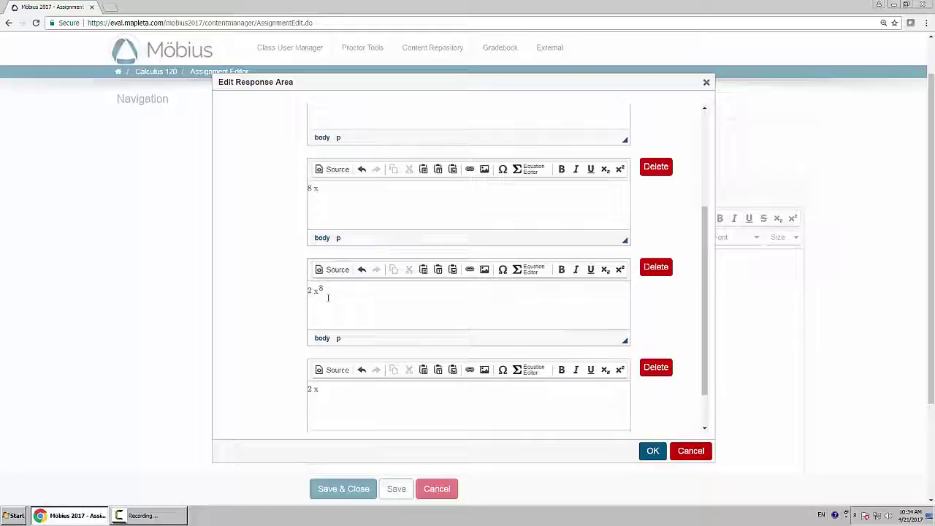
{"action": "left_click", "coordinate": [331, 395]}
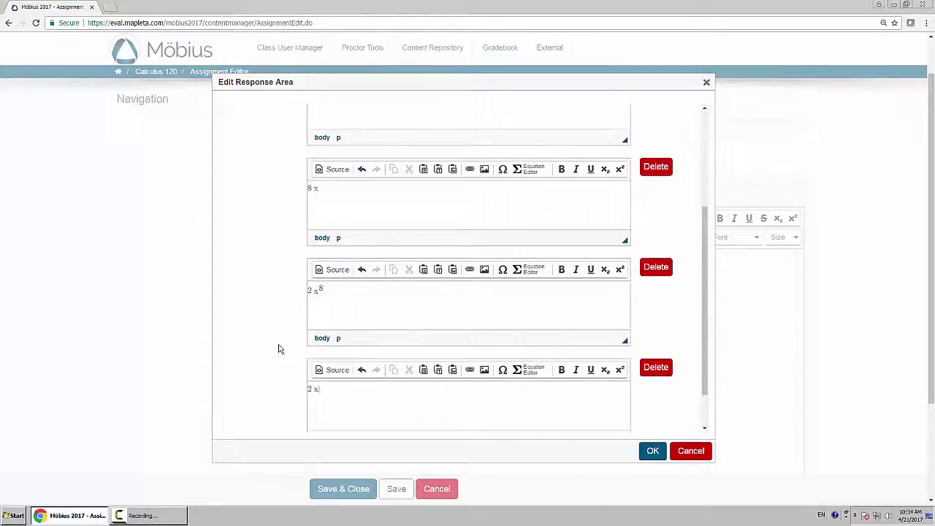
Accept the four answer choices and mark 16x as the correct answer.
{"action": "scroll", "coordinate": [278, 349], "scroll_direction": "up", "scroll_amount": 3}
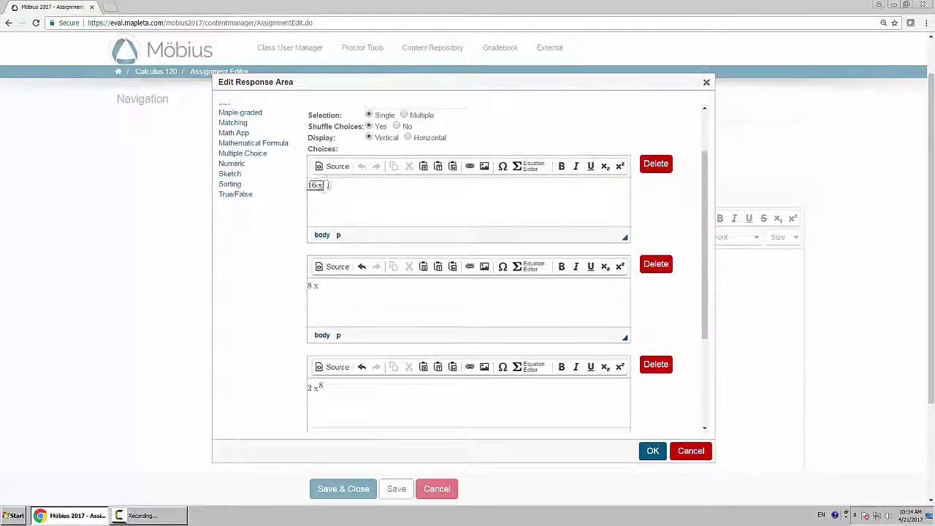
{"action": "scroll", "coordinate": [281, 296], "scroll_direction": "up", "scroll_amount": 2}
{"action": "scroll", "coordinate": [296, 303], "scroll_direction": "down", "scroll_amount": 5}
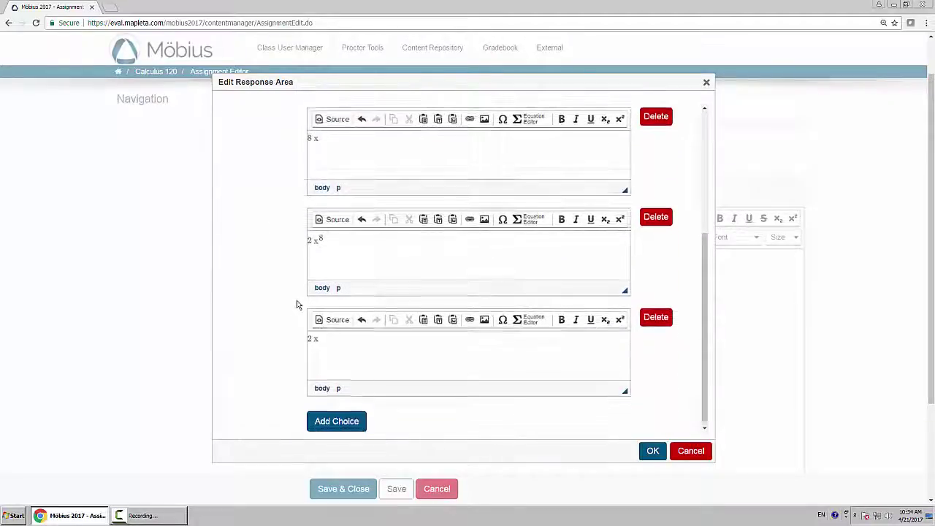
{"action": "left_click", "coordinate": [652, 451]}
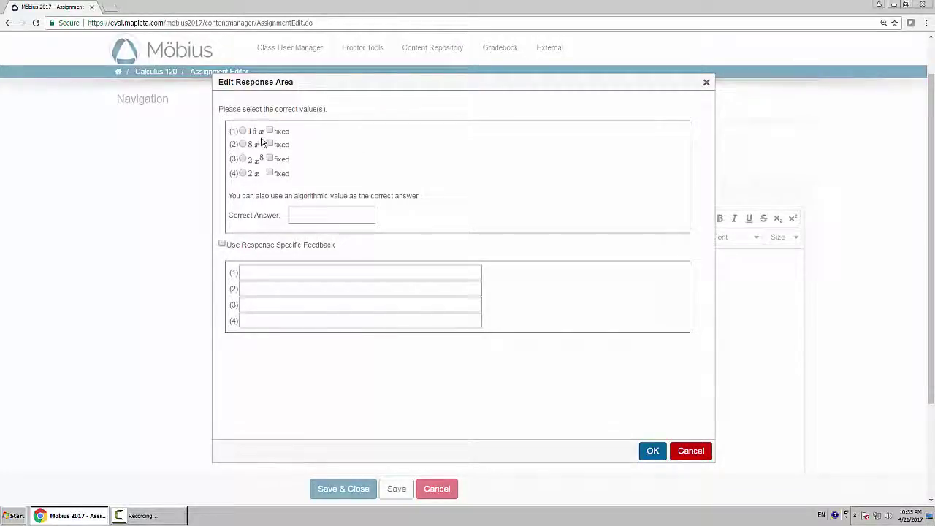
{"action": "left_click", "coordinate": [243, 132]}
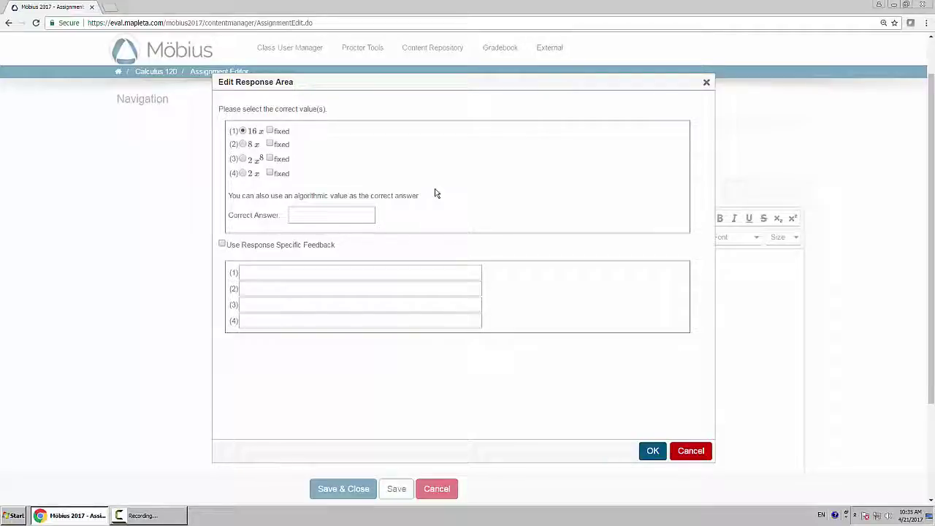
Enable response-specific feedback and enter "Correct! Great work!" as the feedback for the first choice.
{"action": "left_click", "coordinate": [222, 245]}
{"action": "left_click", "coordinate": [260, 271]}
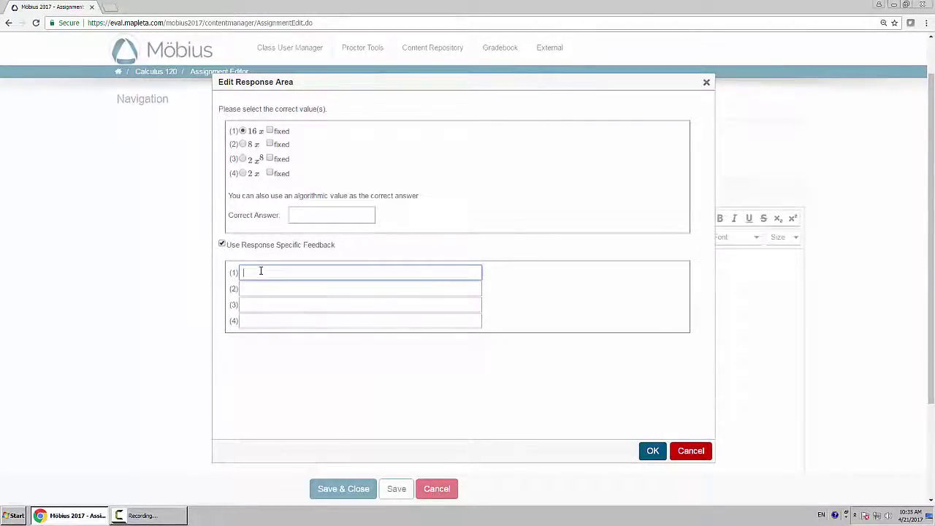
{"action": "type", "text": "Correct! Great work!"}
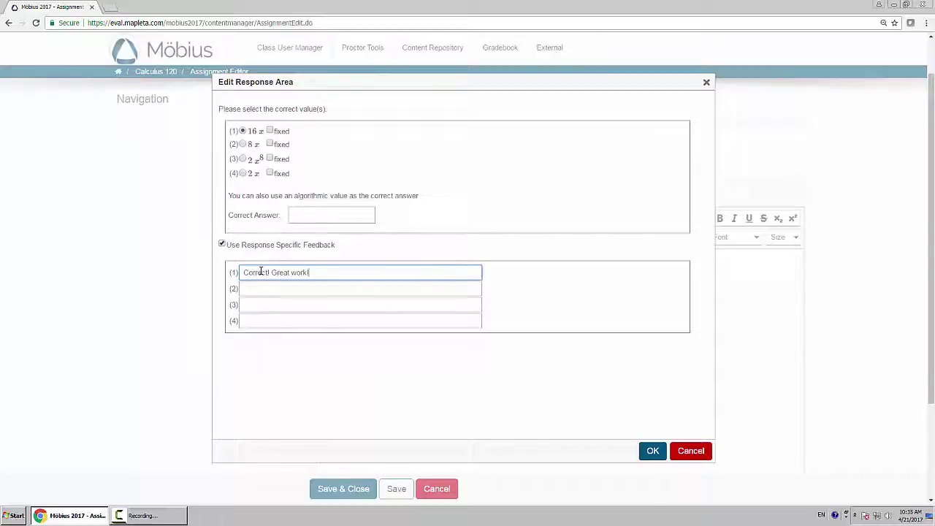
Enter "You made an error." as the feedback for the second choice.
{"action": "left_click", "coordinate": [278, 293]}
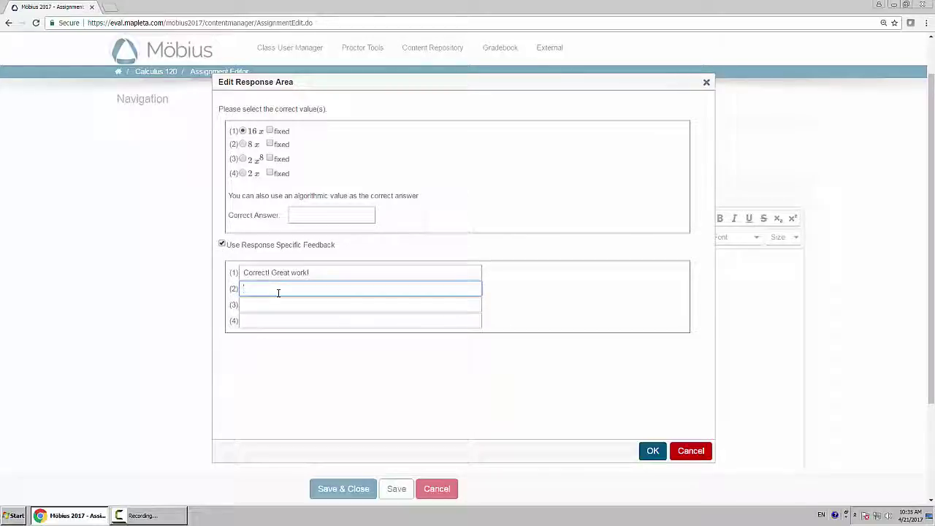
{"action": "type", "text": "You made an "}
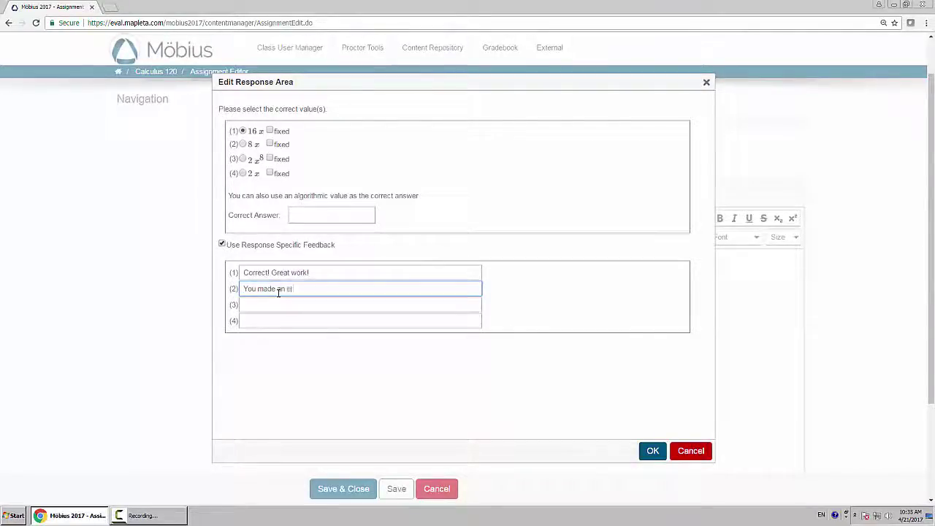
{"action": "type", "text": "error"}
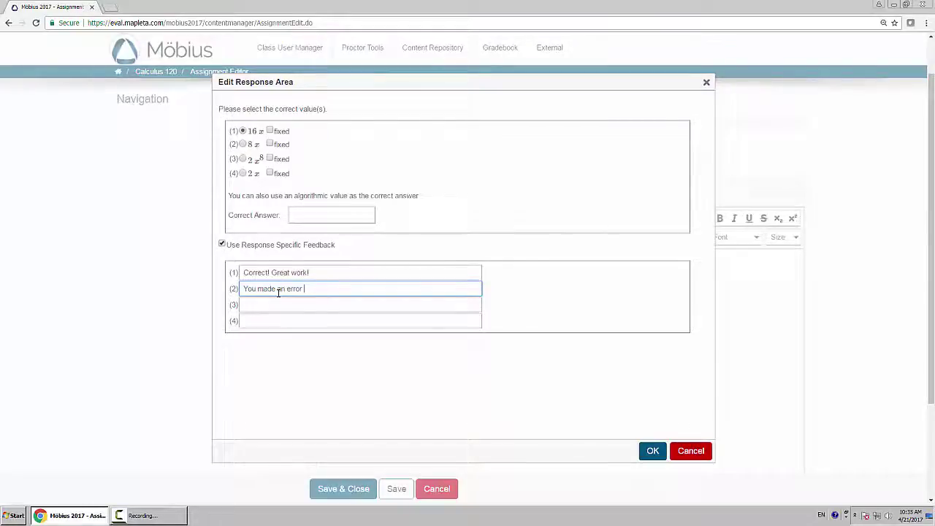
{"action": "type", "text": "."}
Enter "You just switched the coefficient and the exponent." as the feedback for the third choice.
{"action": "left_click", "coordinate": [273, 305]}
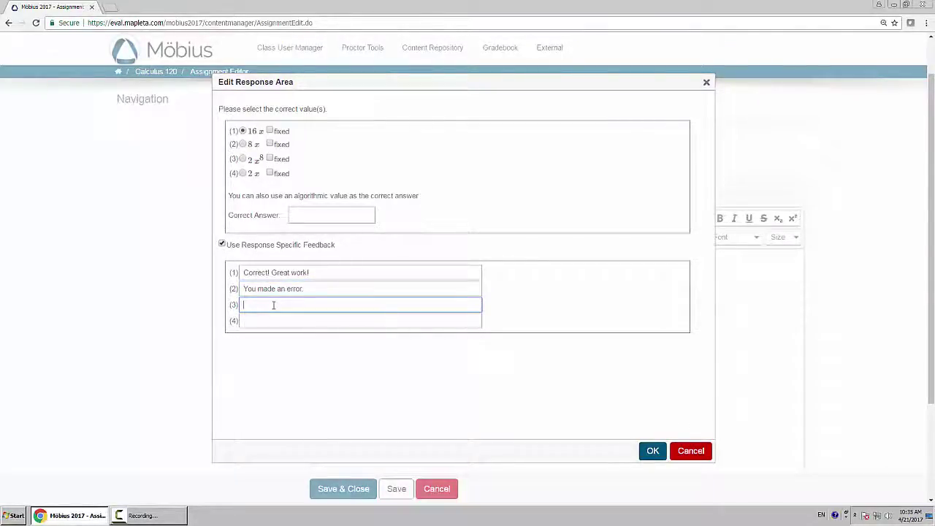
{"action": "type", "text": "You just switched the coeefficient and the exp"}
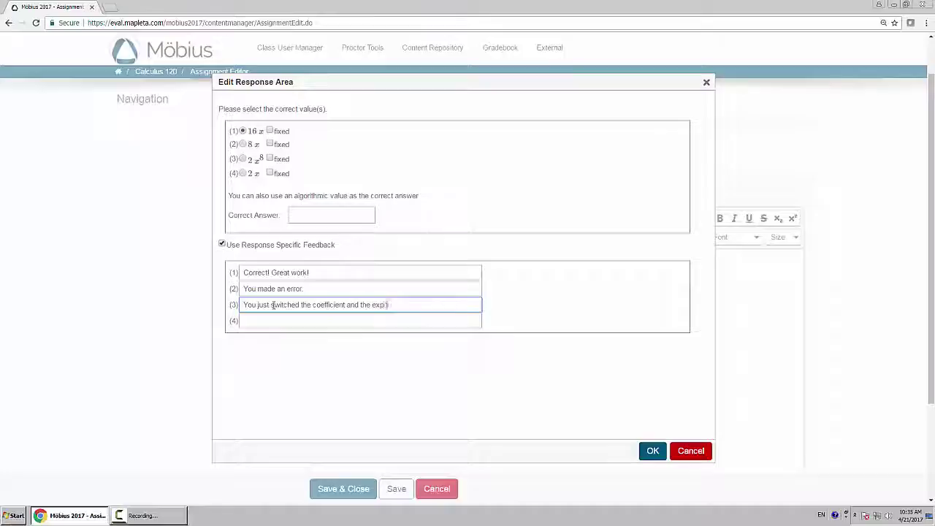
{"action": "type", "text": "onent"}
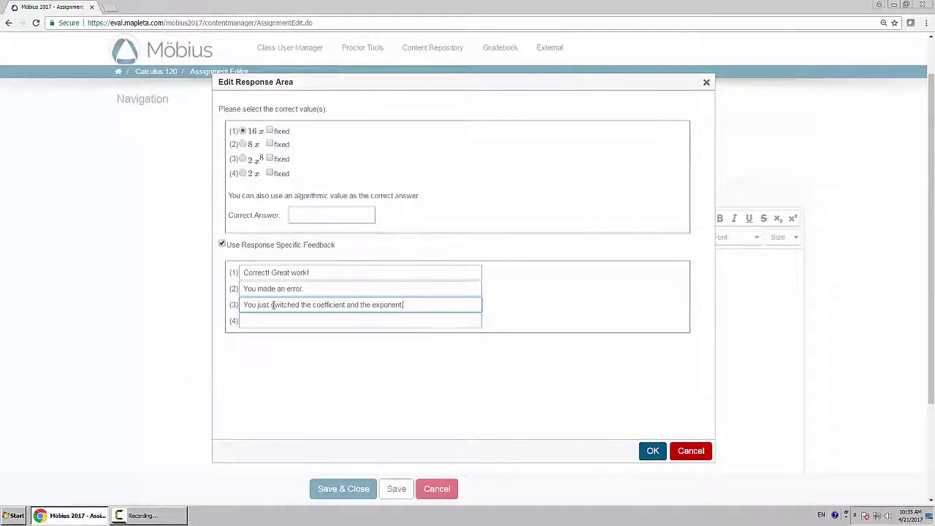
{"action": "type", "text": "."}
Enter "Too bad." as the feedback for the fourth choice and accept the response area.
{"action": "left_click", "coordinate": [325, 319]}
{"action": "type", "text": "Too"}
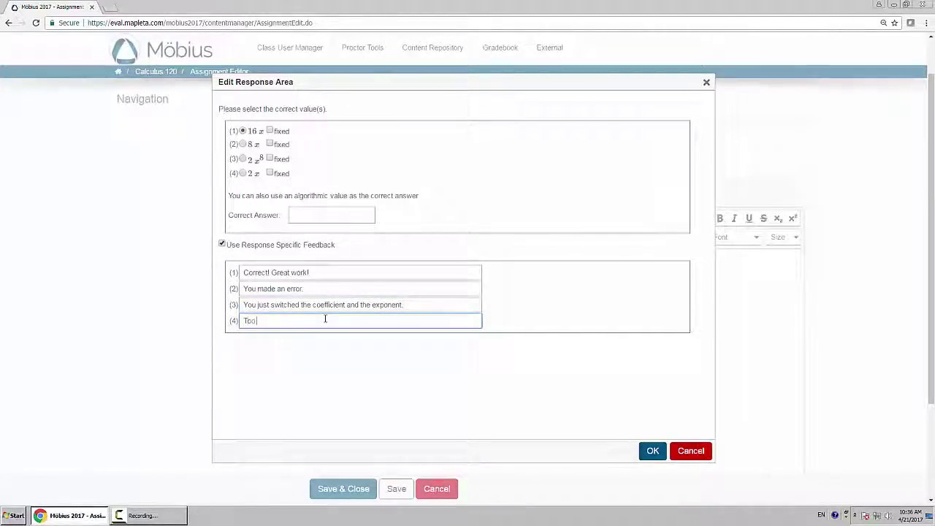
{"action": "type", "text": " bad."}
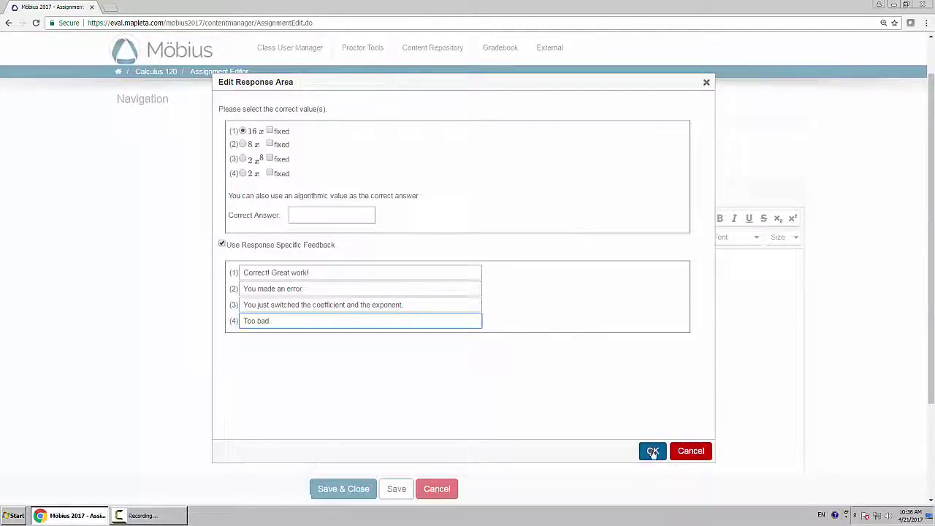
{"action": "left_click", "coordinate": [653, 451]}
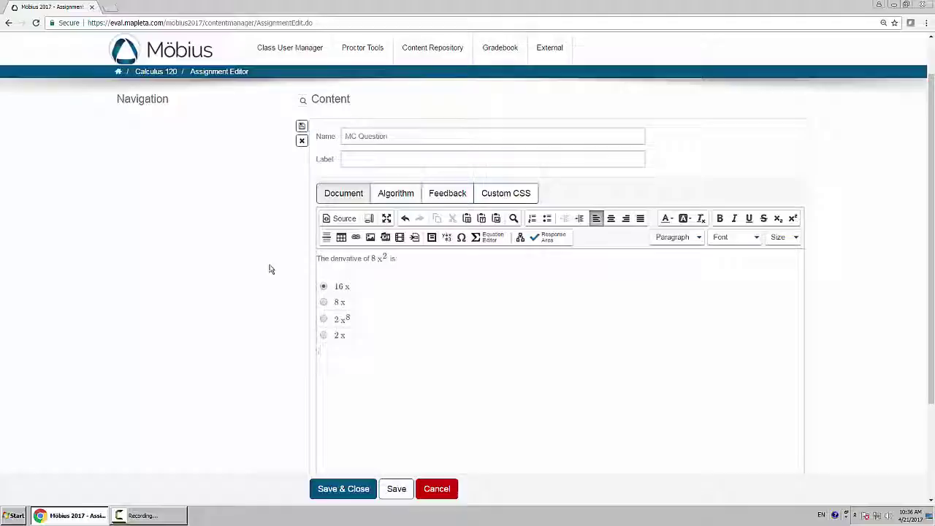
Save the edited question and test it by grading the answer 16x.
{"action": "left_click", "coordinate": [302, 127]}
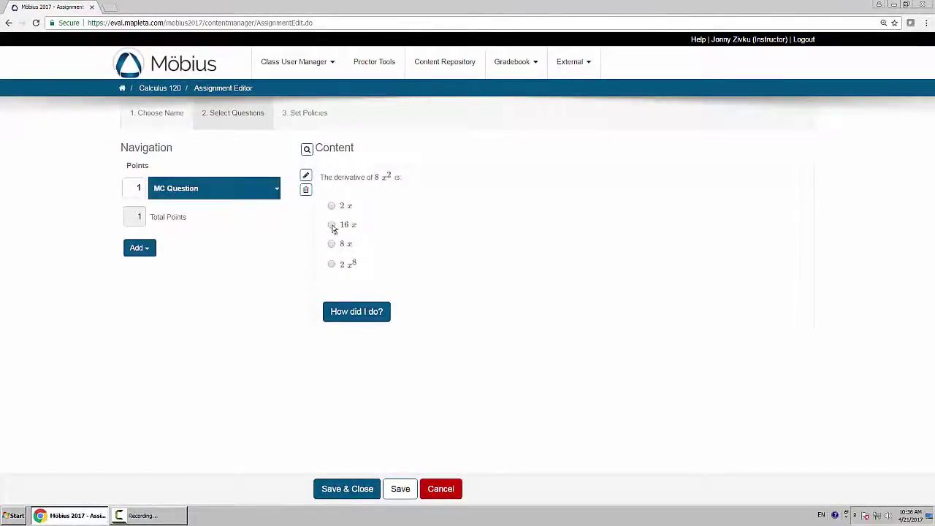
{"action": "left_click", "coordinate": [365, 312]}
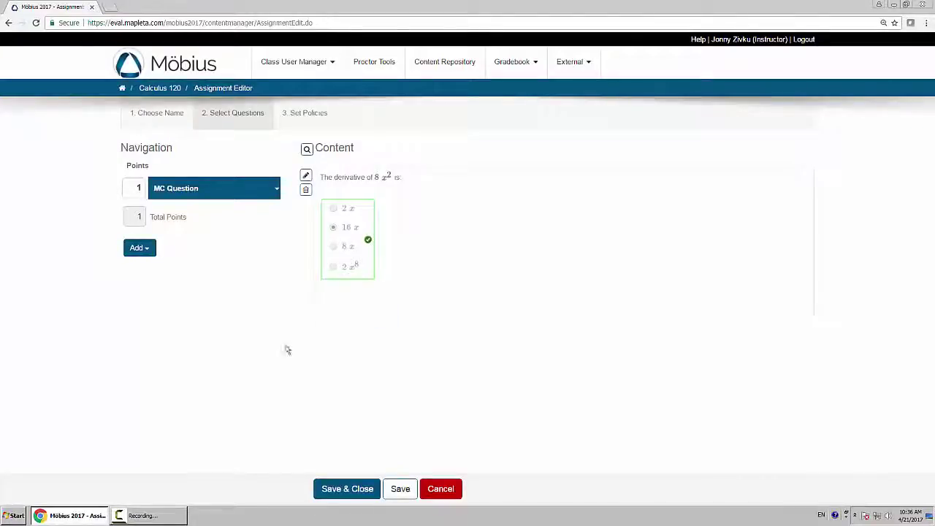